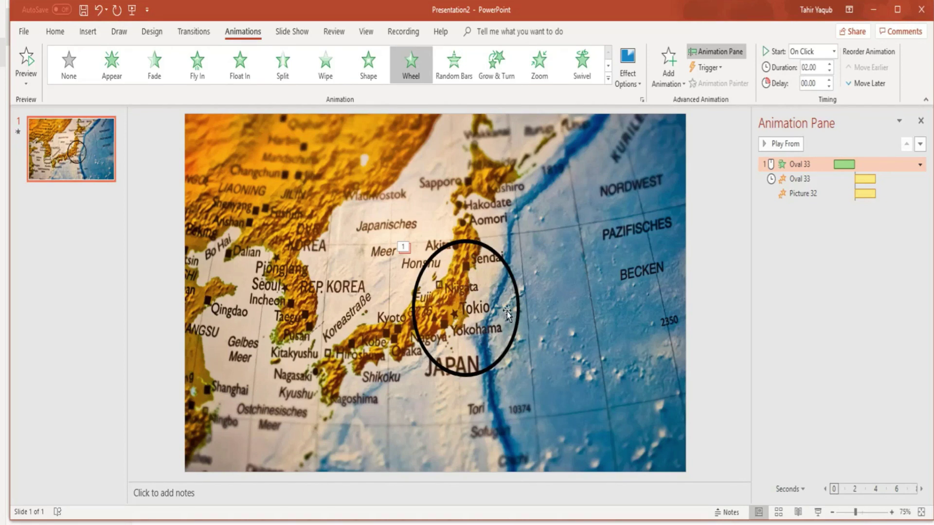
Step: Preview the Wheel animation that draws the circle around Tokio on the map slide
click(28, 69)
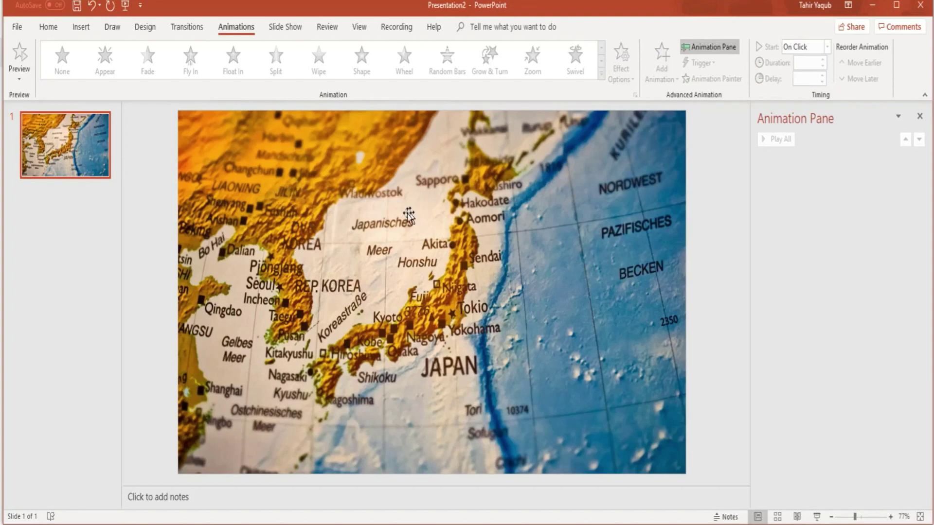
Step: Duplicate the Japan map slide so the deck has two identical slides
right_click(98, 160)
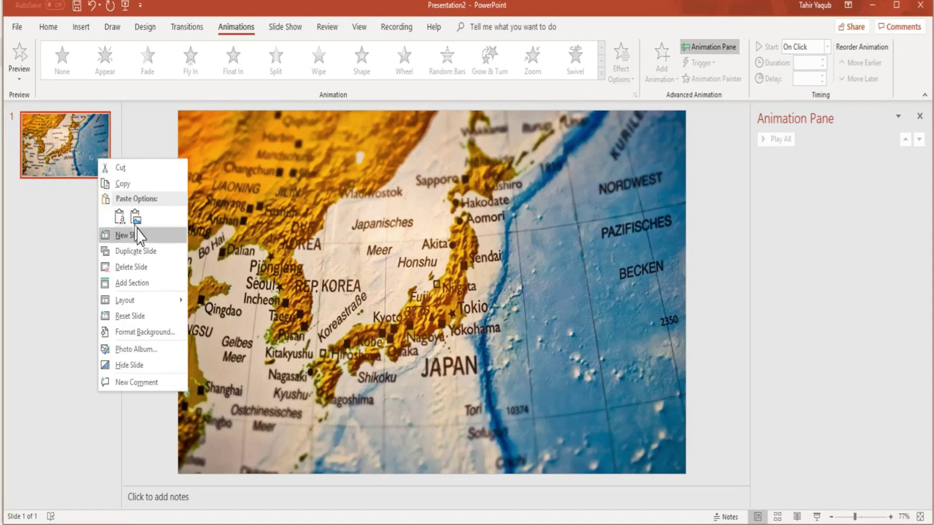
click(150, 252)
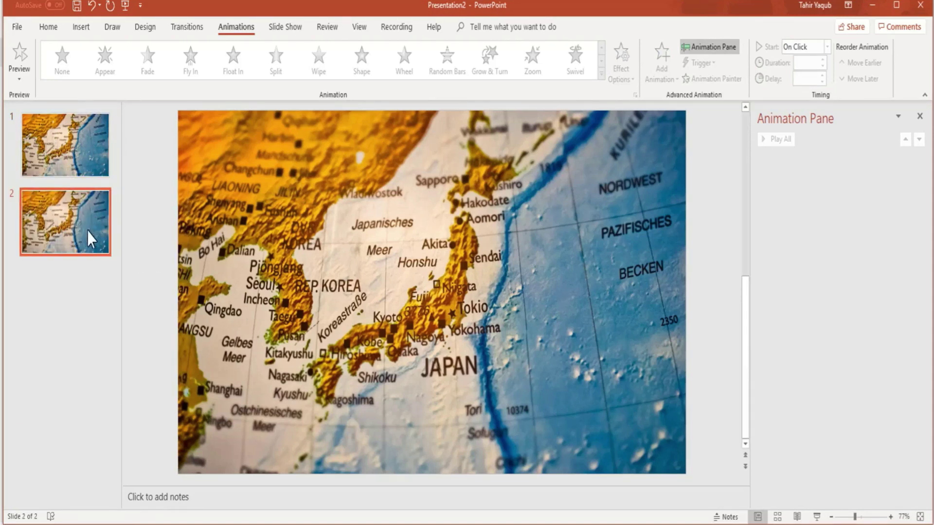
Step: Draw a 2.79-inch blue oval on slide 2 and drag it over central Japan
click(82, 29)
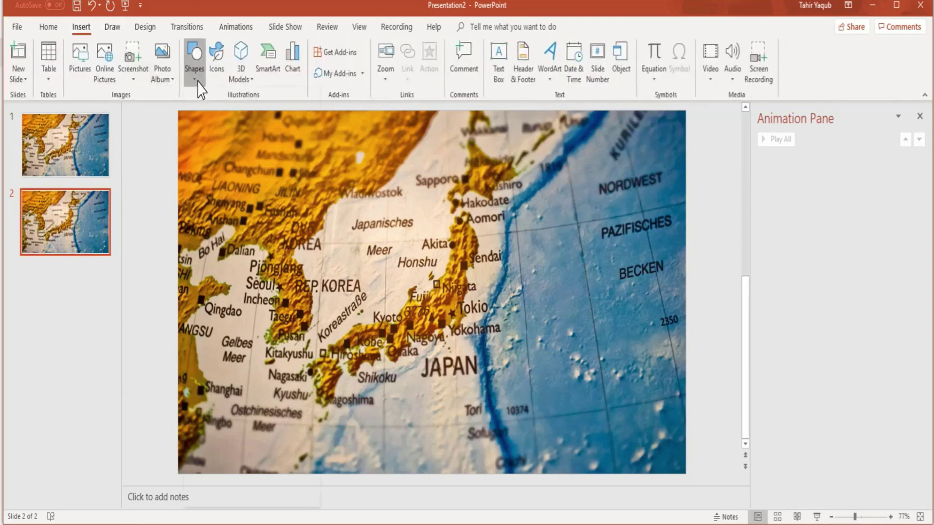
click(195, 63)
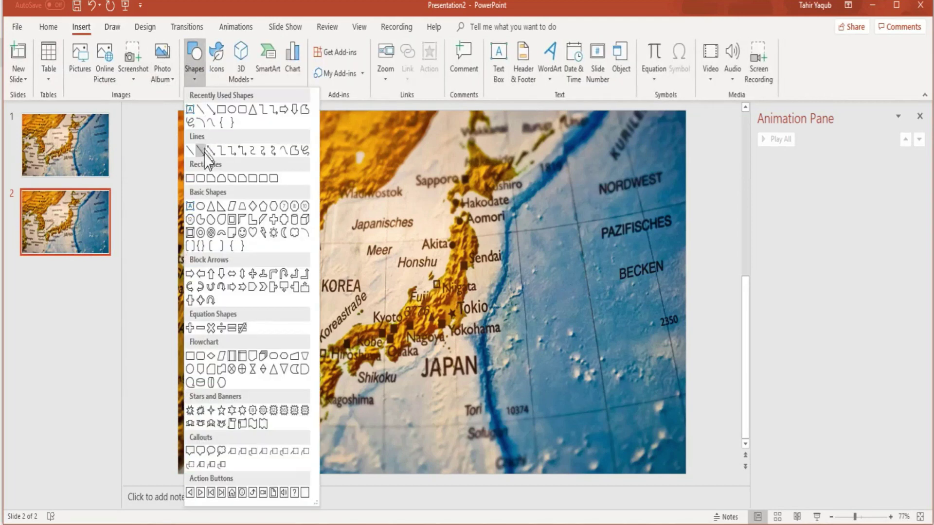
click(200, 207)
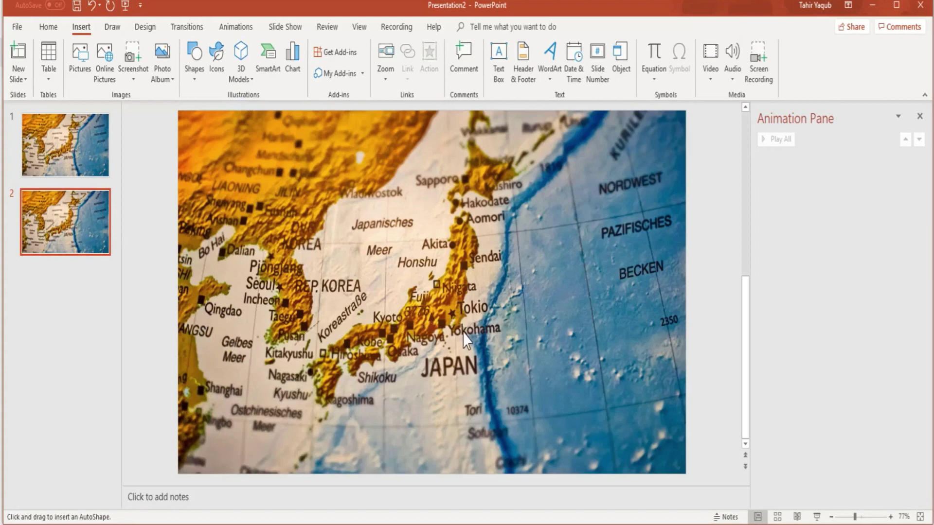
drag(463, 330, 569, 196)
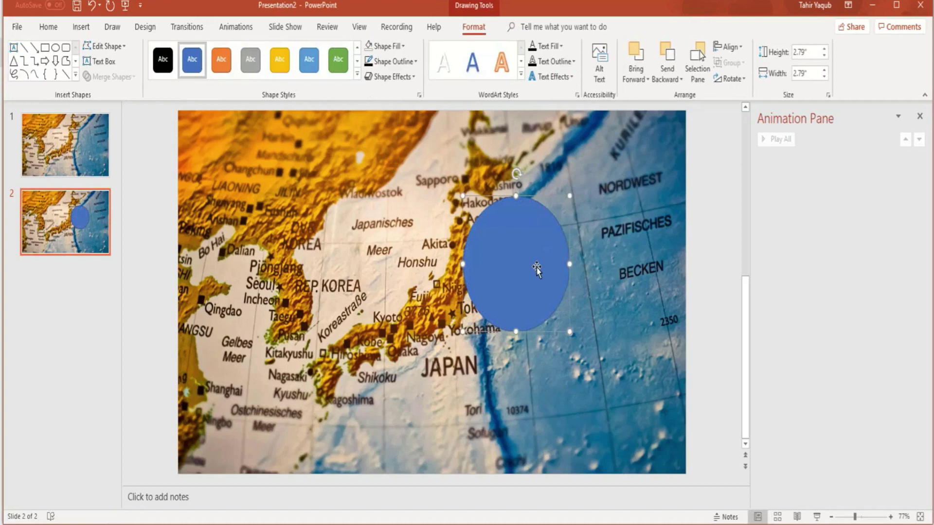
drag(536, 269, 484, 312)
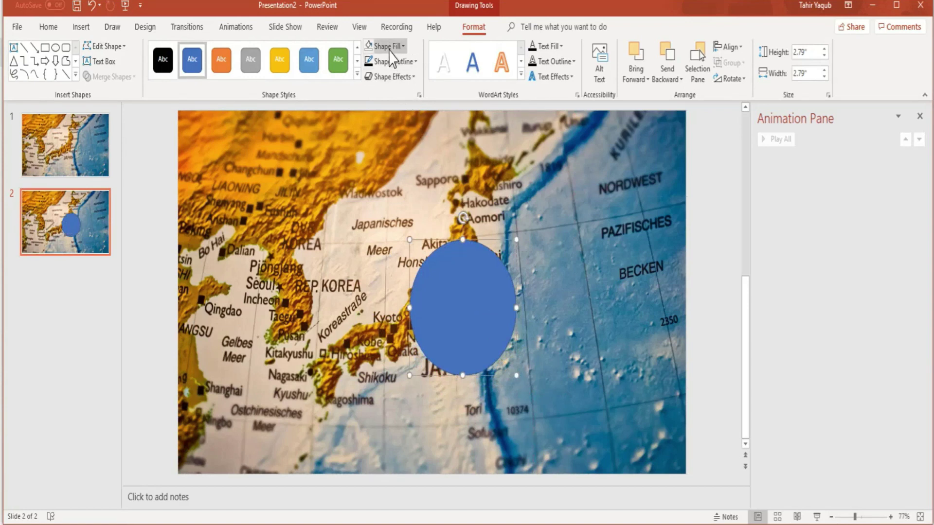
Step: Give the oval no fill and a black 6 pt outline so it rings Tokio
click(389, 46)
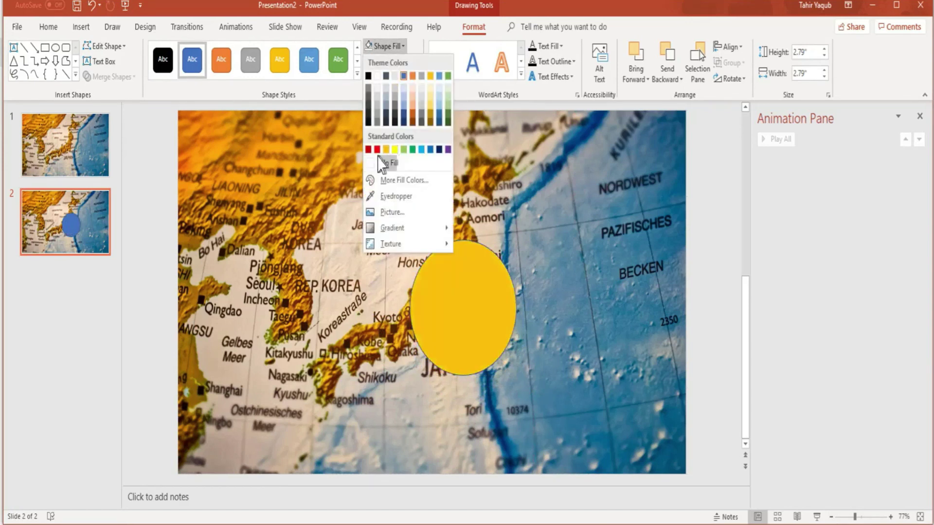
click(368, 164)
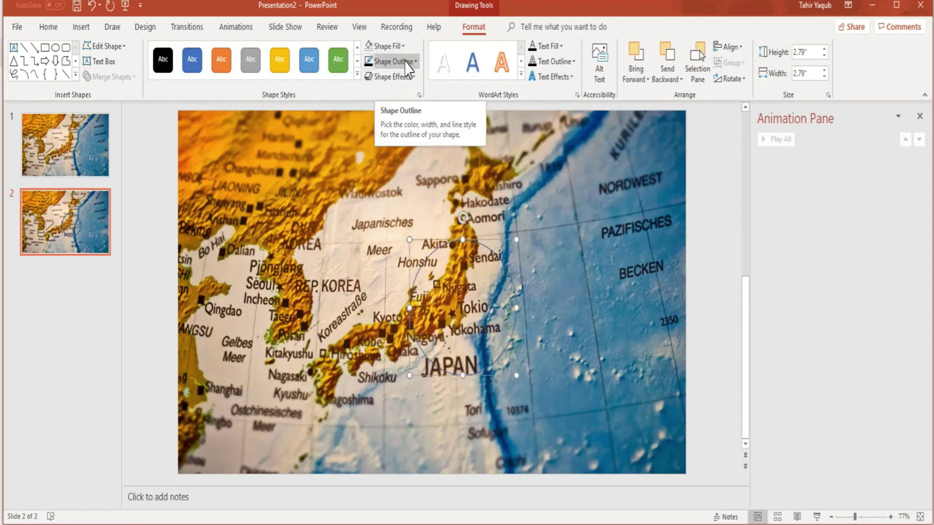
click(411, 61)
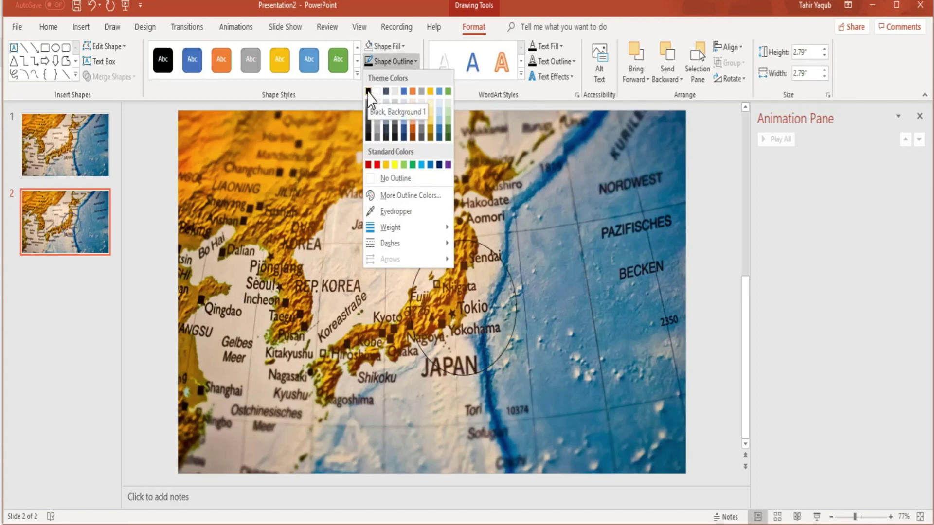
click(369, 91)
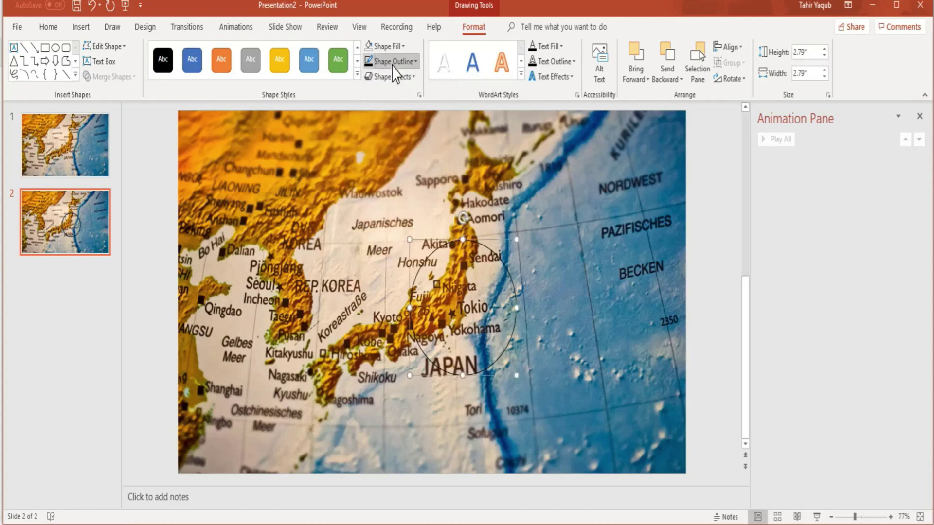
click(392, 65)
mouse_move(403, 233)
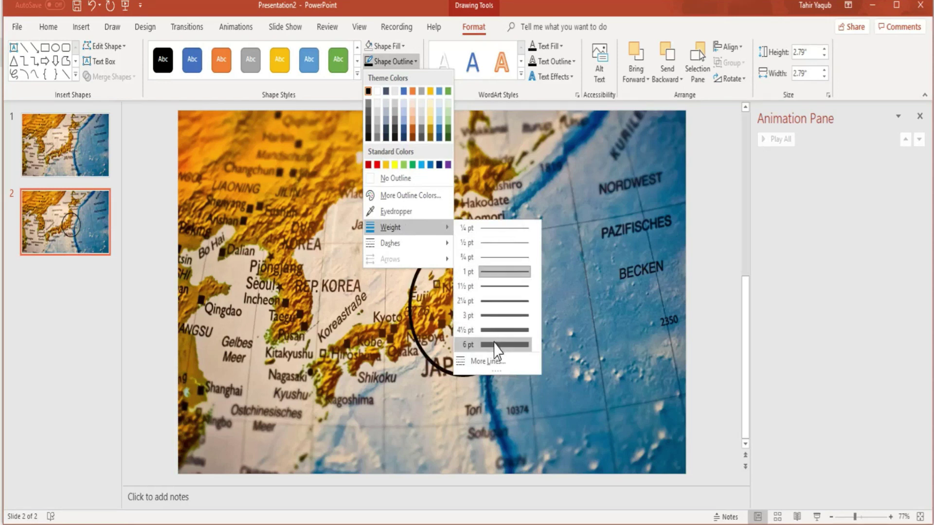
click(496, 346)
click(573, 243)
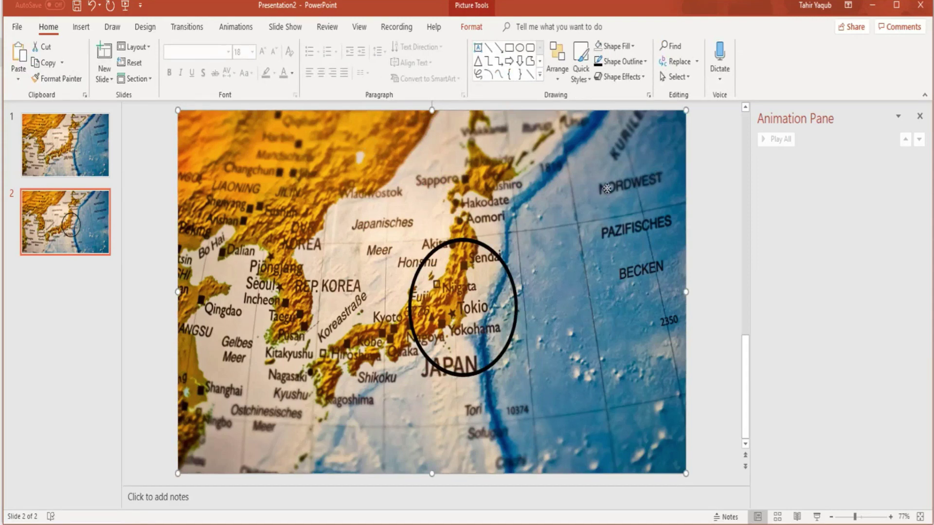
Step: Crop the slide 2 map picture to an Oval shape with Crop to Shape
click(472, 29)
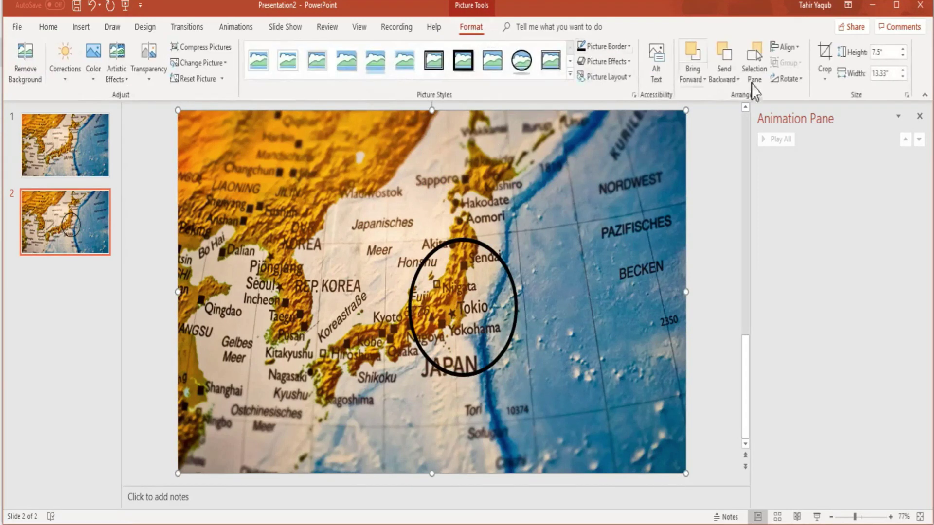
click(825, 81)
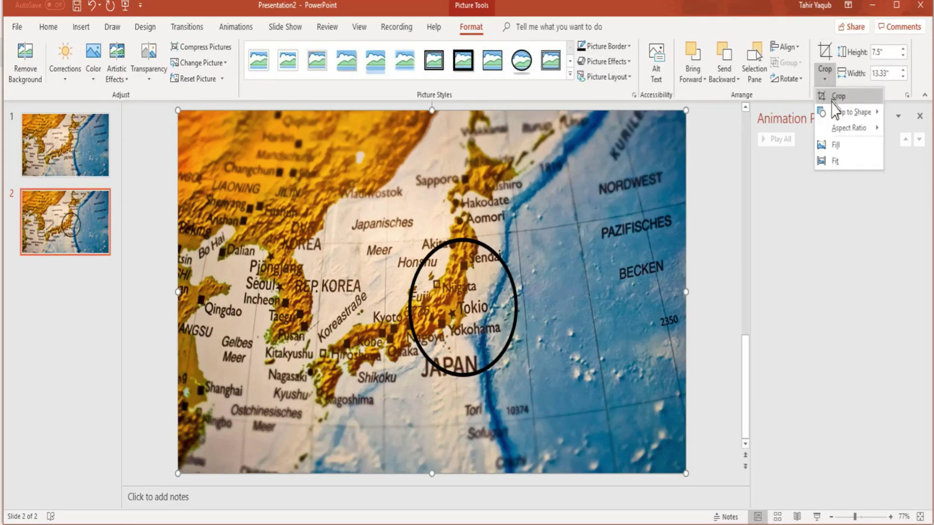
mouse_move(851, 124)
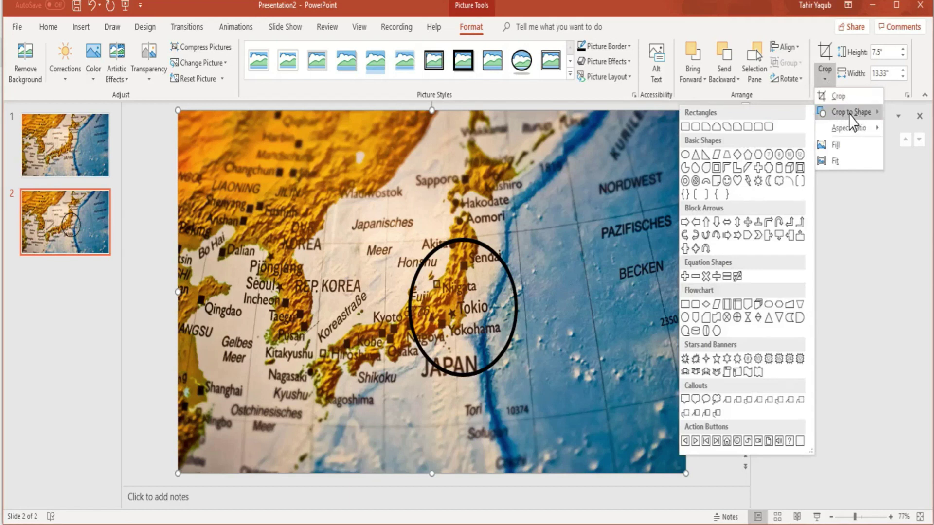
click(685, 154)
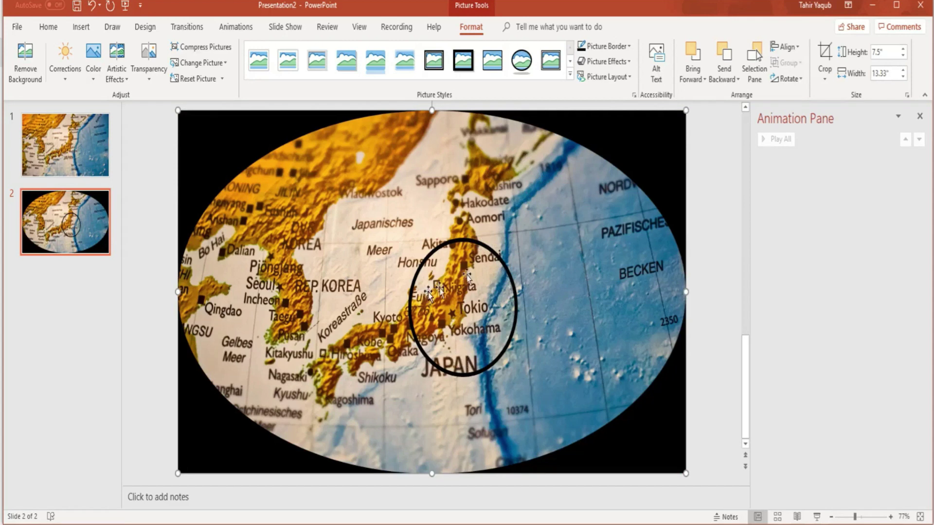
Step: Set slide 2's background colour to white in Format Background
click(641, 130)
right_click(641, 131)
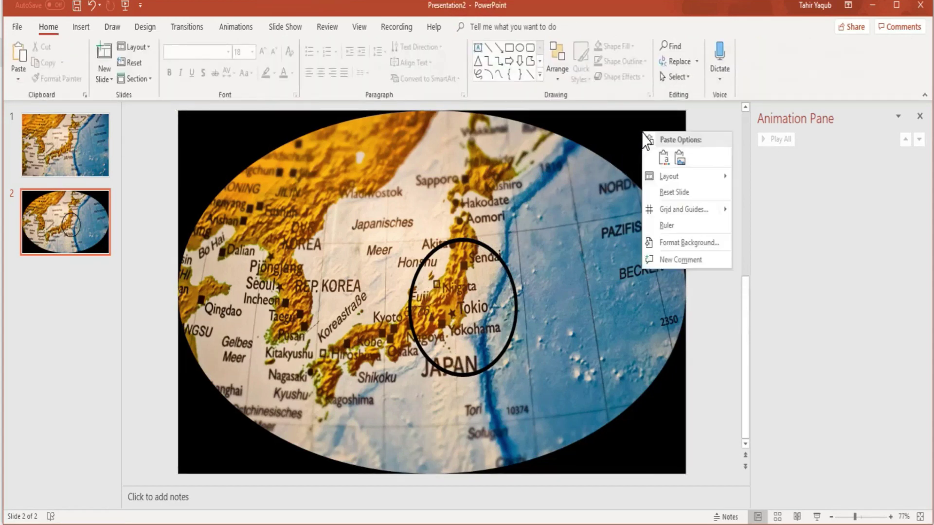
click(691, 243)
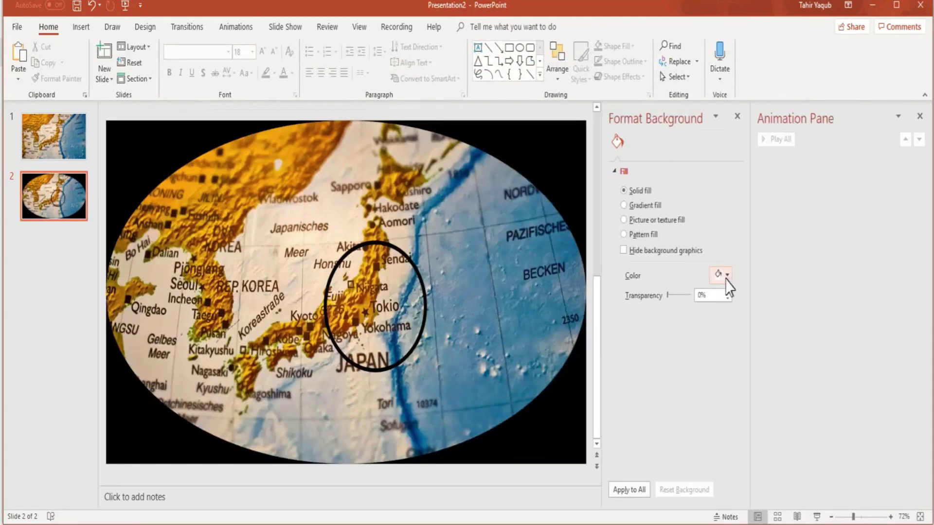
click(722, 276)
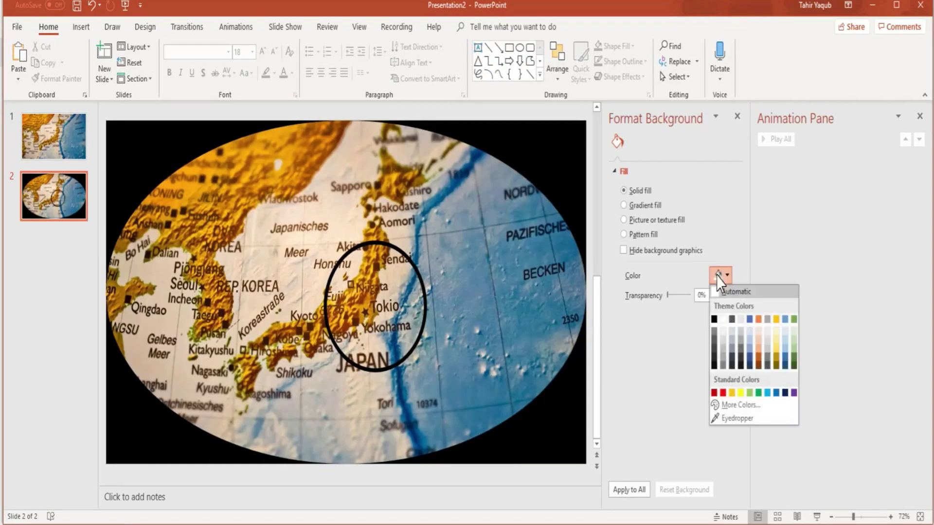
click(723, 319)
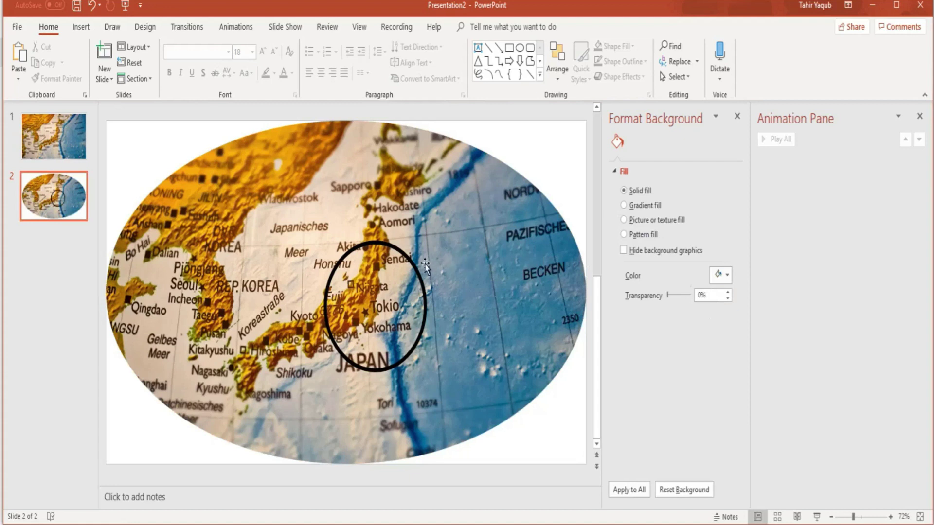
click(463, 199)
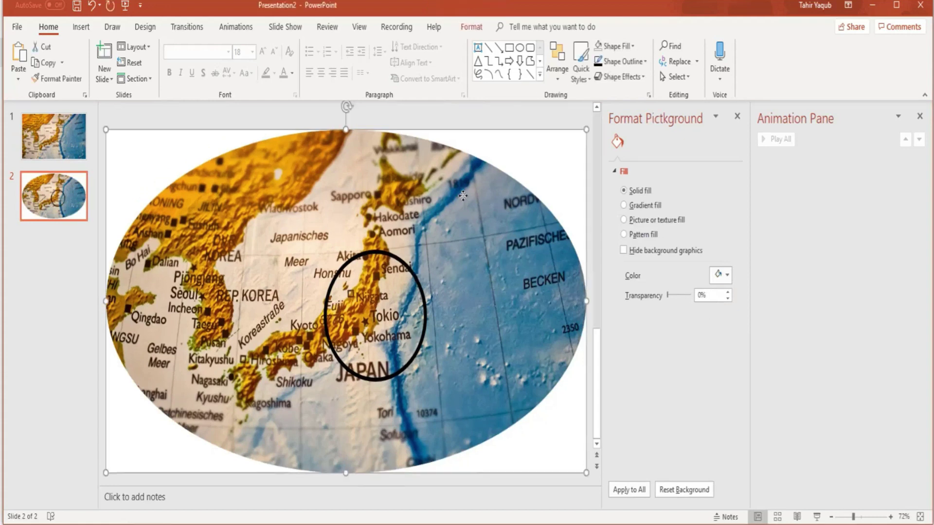
Step: Crop the oval map picture to a 1:1 aspect ratio
click(471, 27)
click(827, 82)
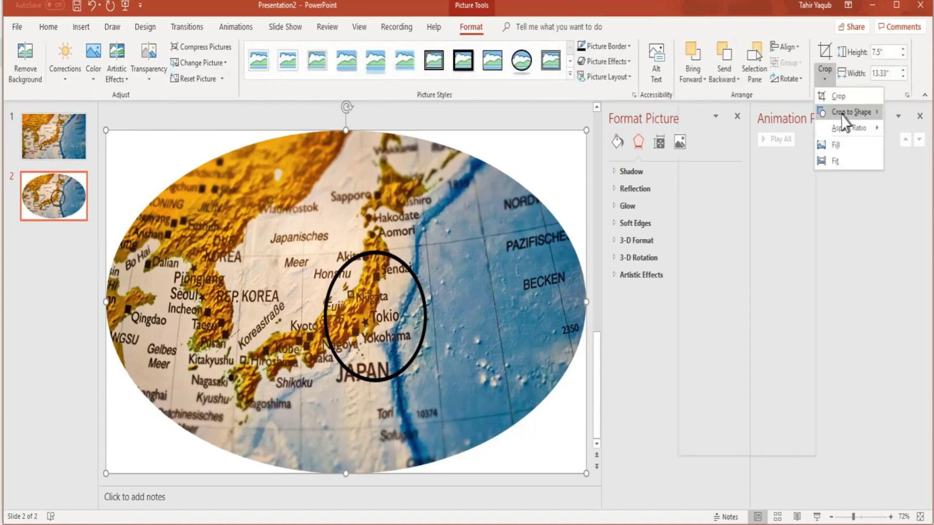
mouse_move(862, 120)
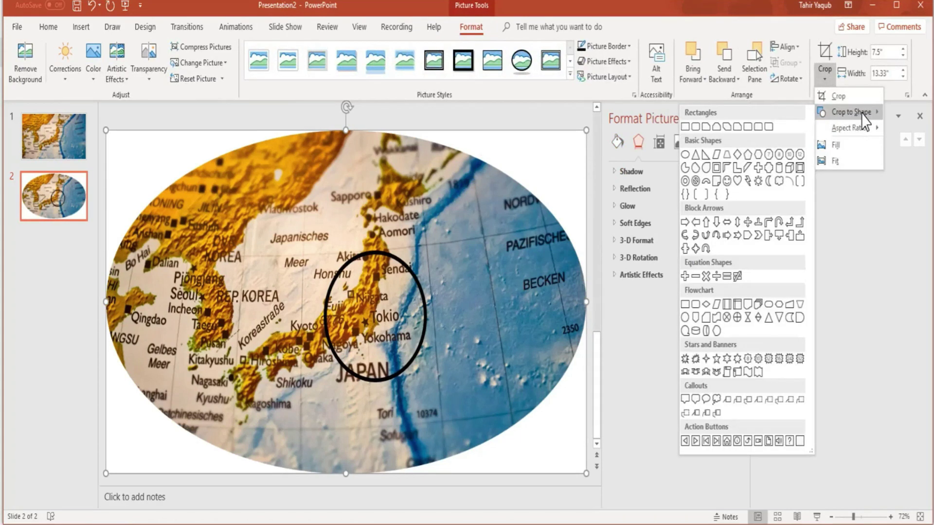
mouse_move(841, 131)
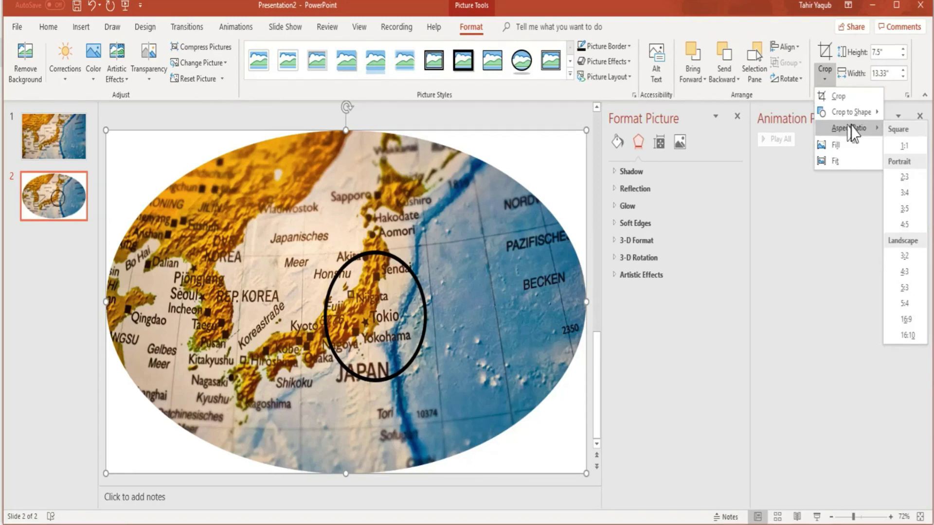
click(904, 147)
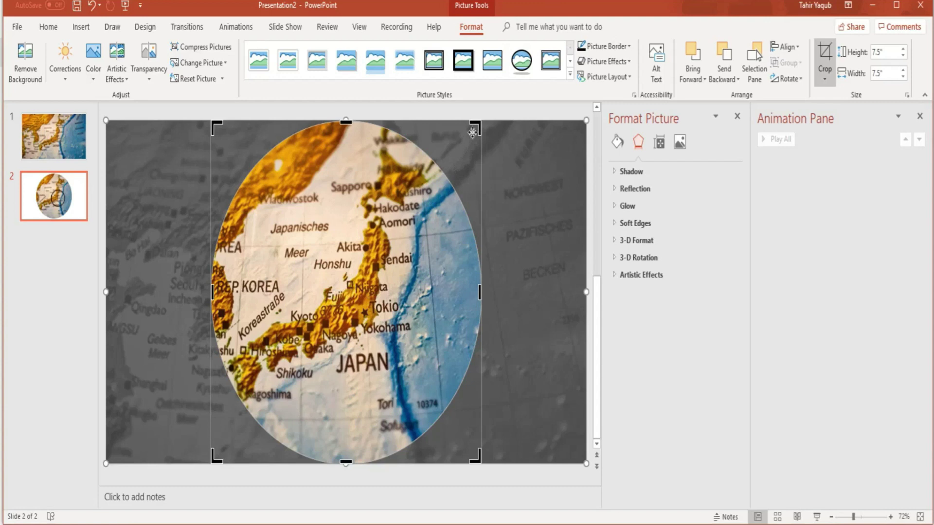
Step: Drag the crop handles inward to a 3.15-inch circle centred on Tokio, then exit cropping
drag(476, 124, 404, 202)
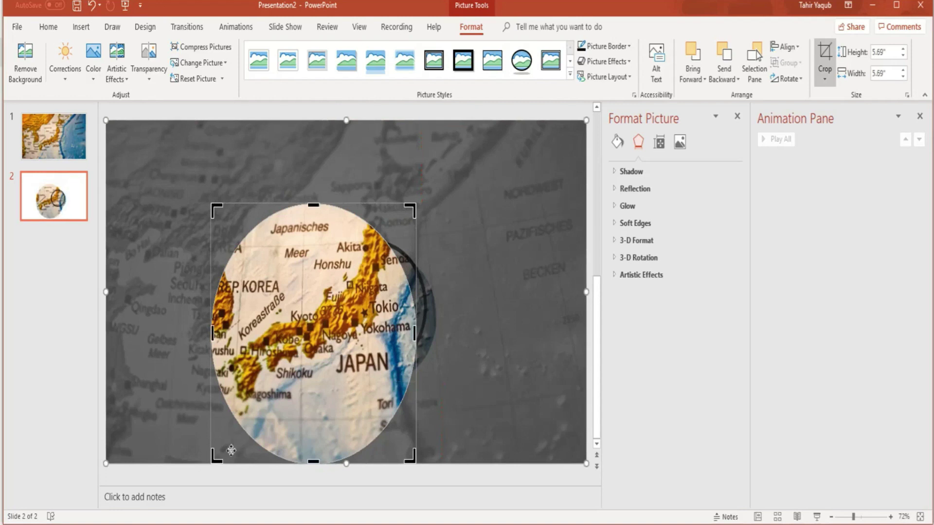
drag(414, 333, 434, 342)
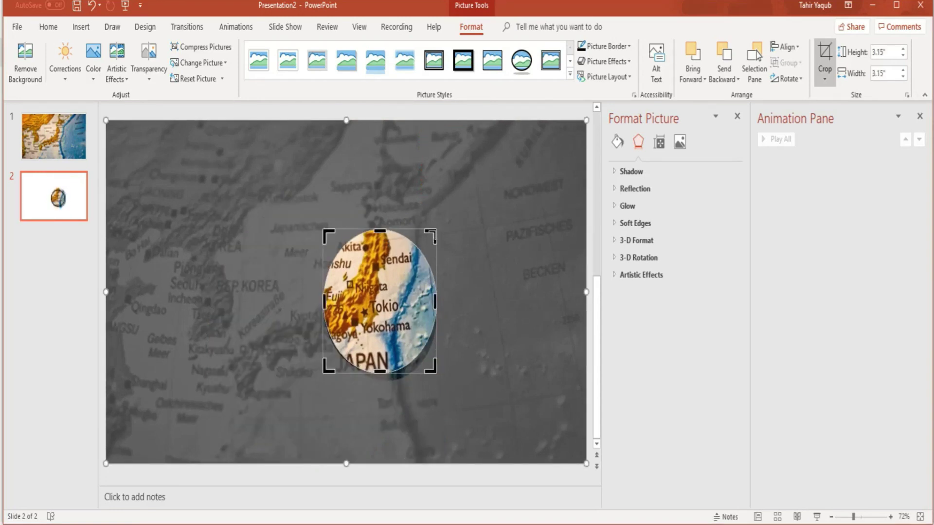
drag(431, 236, 429, 239)
click(246, 296)
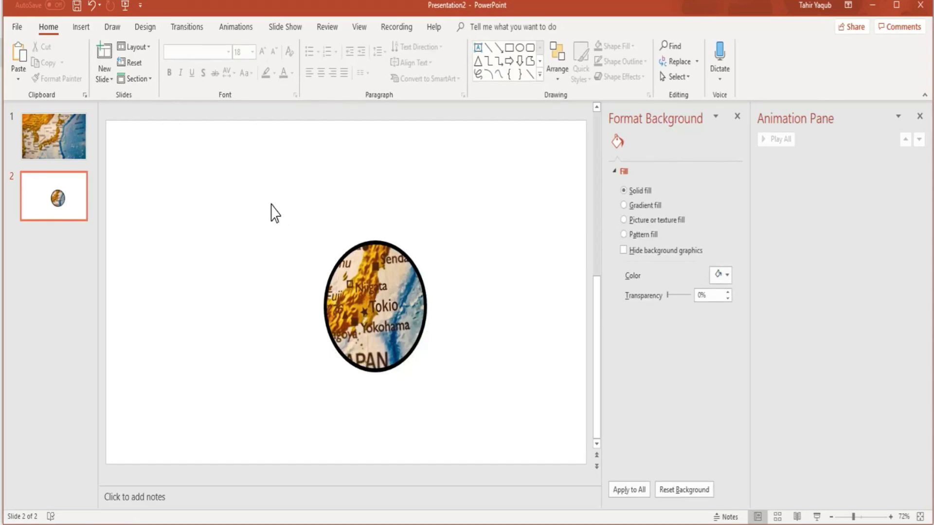
Step: Move the circled picture from slide 2 onto the slide 1 Japan map around Tokio
drag(271, 204, 518, 424)
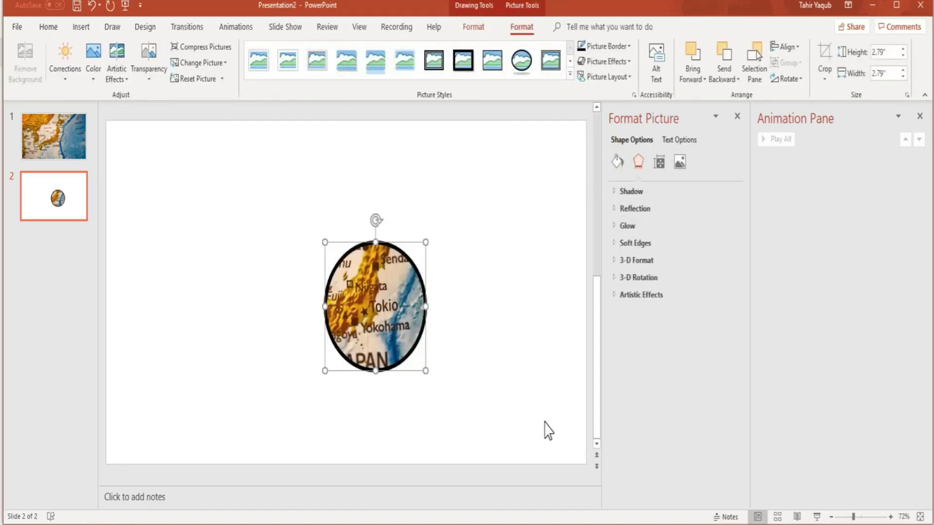
key(Delete)
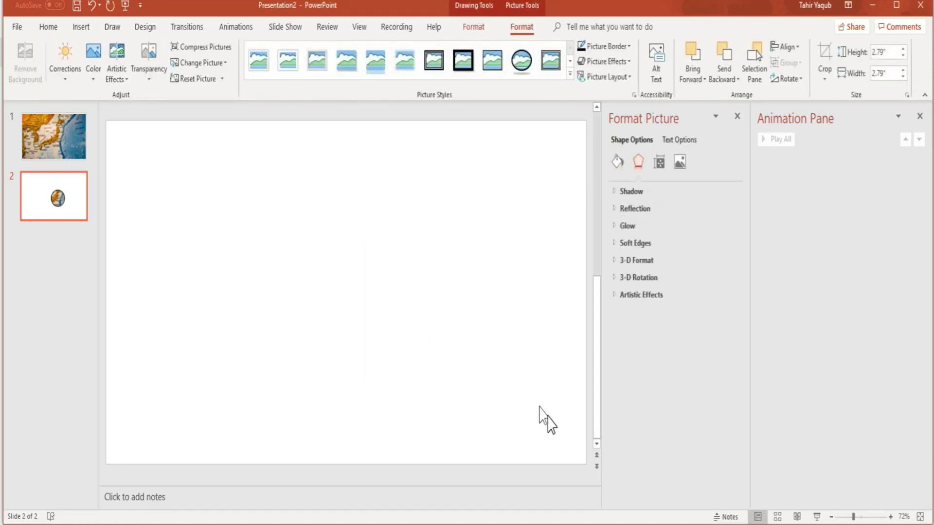
click(79, 148)
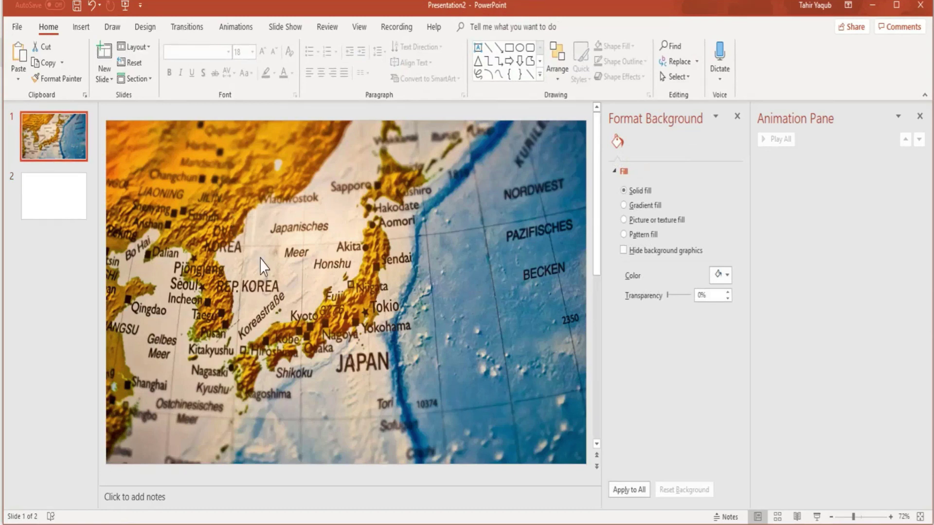
key(ctrl+v)
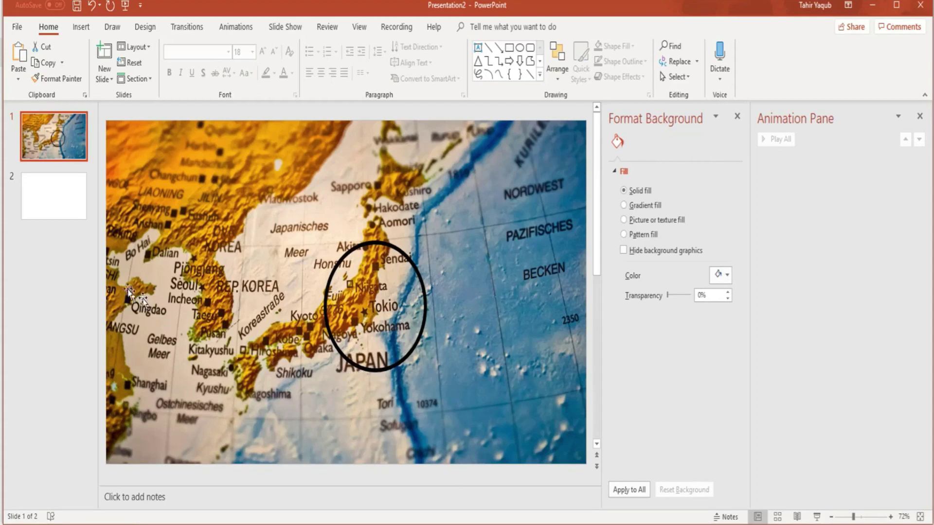
Step: Delete the now-empty slide 2, leaving a single-slide presentation
click(58, 206)
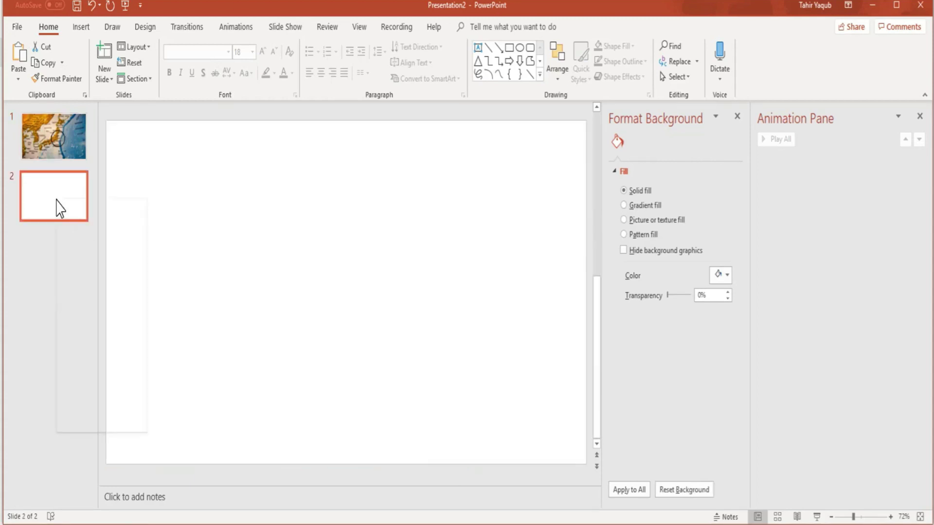
right_click(58, 207)
click(90, 308)
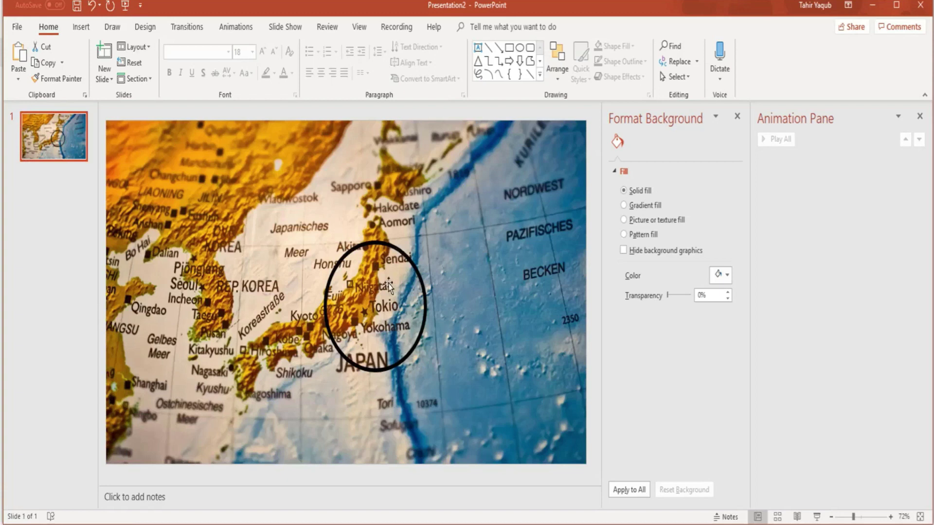
Step: Apply the Wheel entrance animation to the black ring around Tokio
click(400, 252)
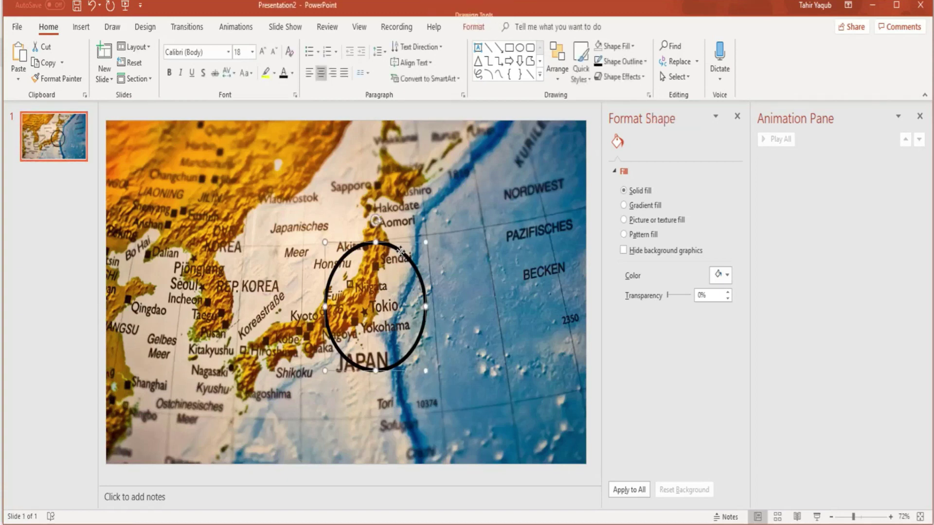
click(226, 31)
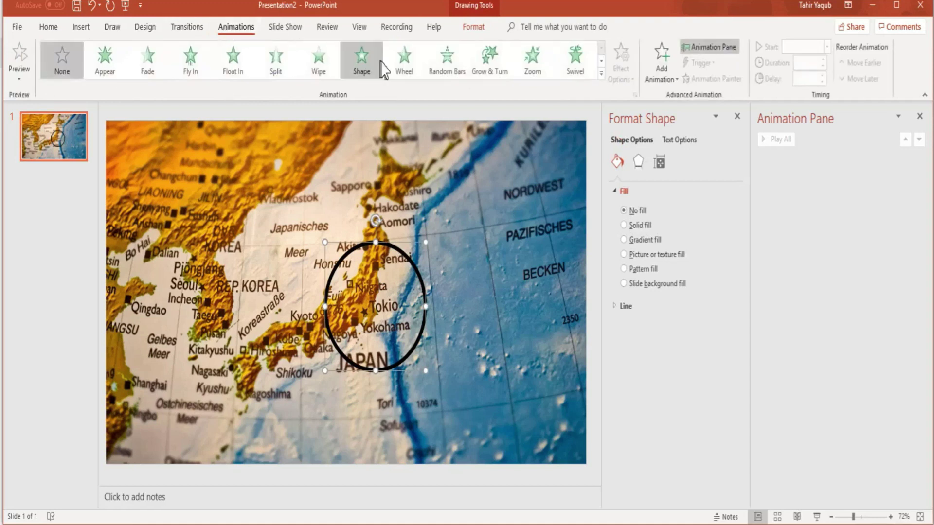
click(403, 59)
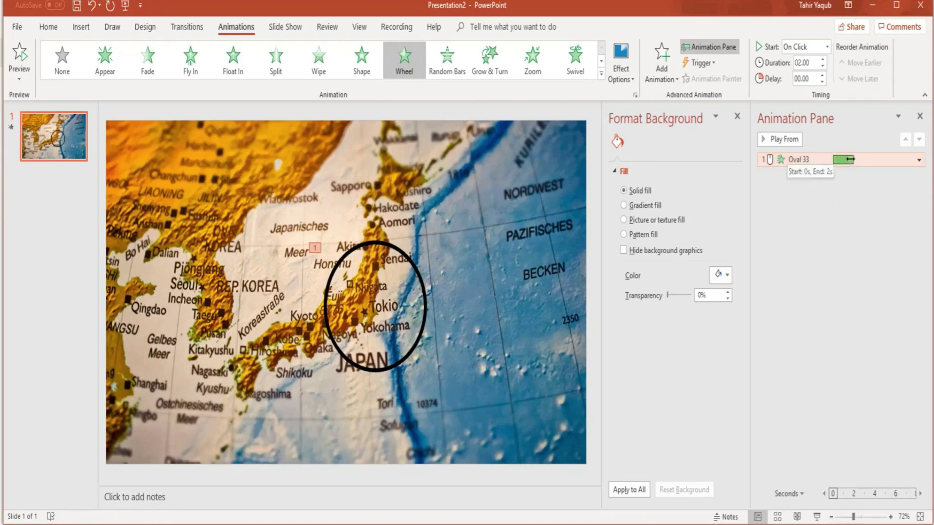
Step: Apply a Grow/Shrink emphasis to the Tokyo circle and Picture 32 together
click(404, 255)
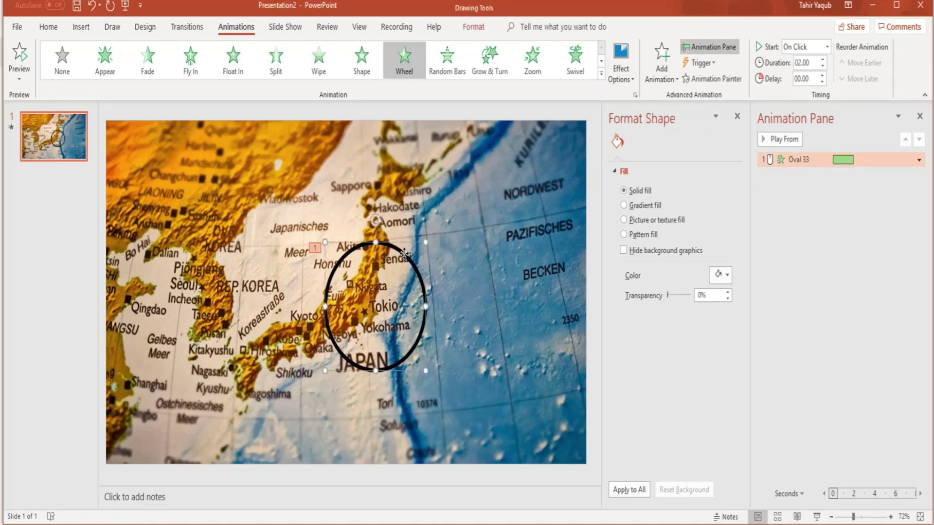
shift+click(398, 288)
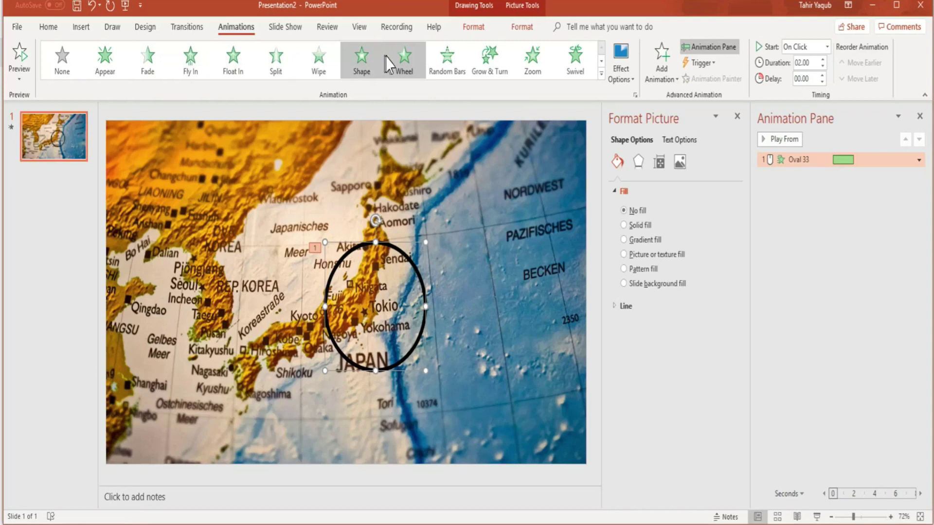
click(667, 77)
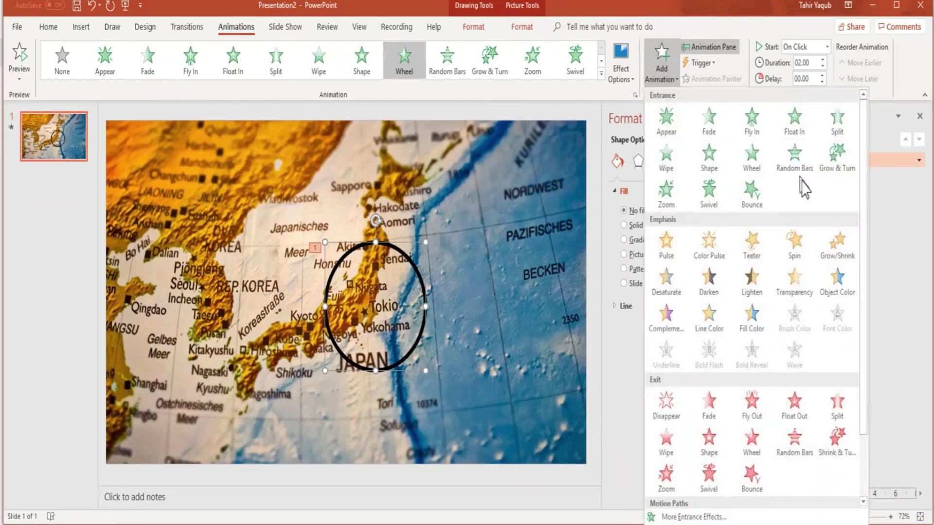
click(843, 257)
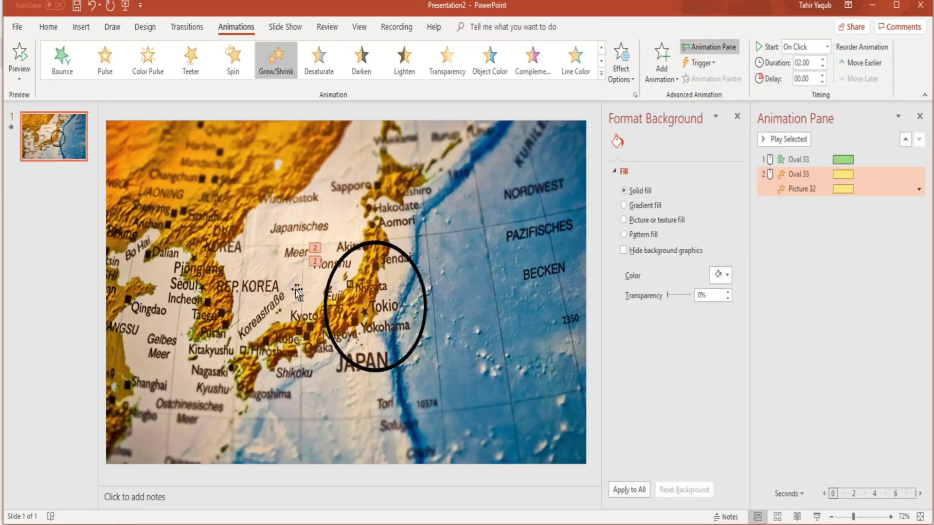
Step: Select both the Oval 33 and Picture 32 Grow/Shrink entries in the Animation Pane
click(836, 188)
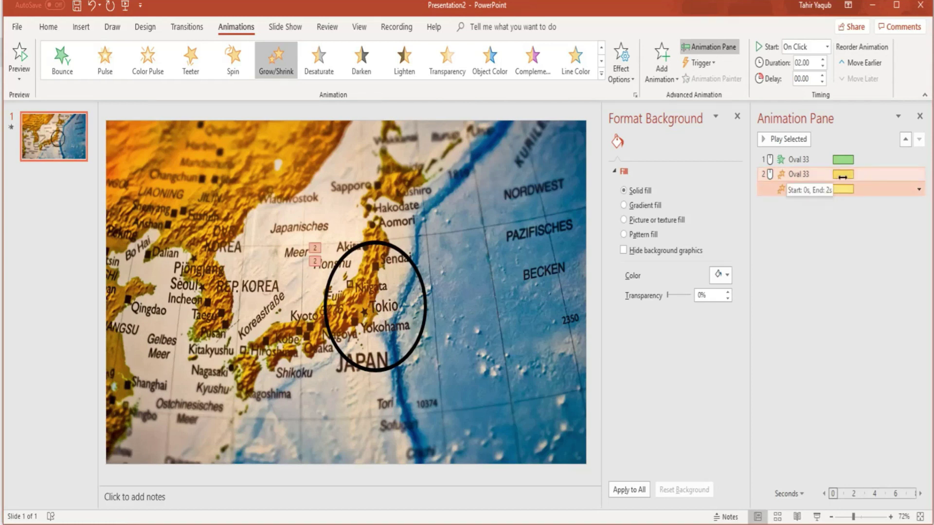
click(784, 181)
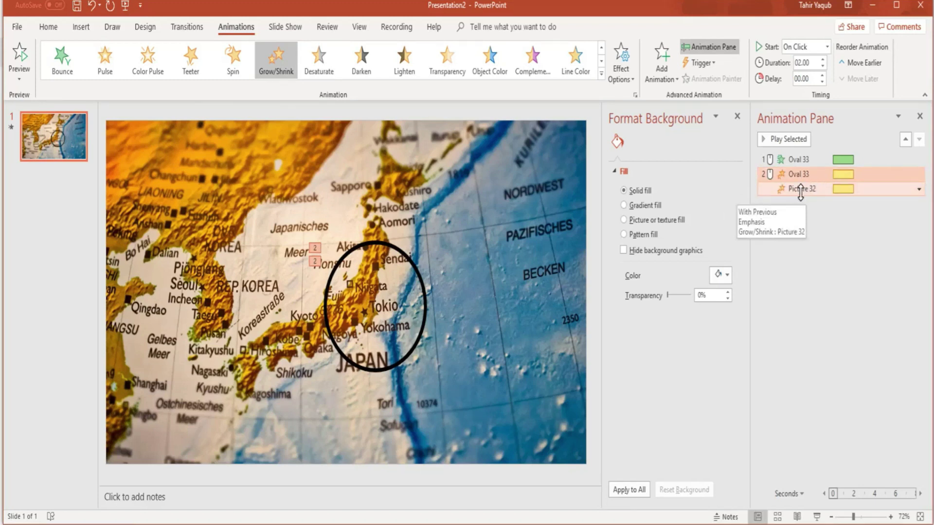
shift+click(800, 190)
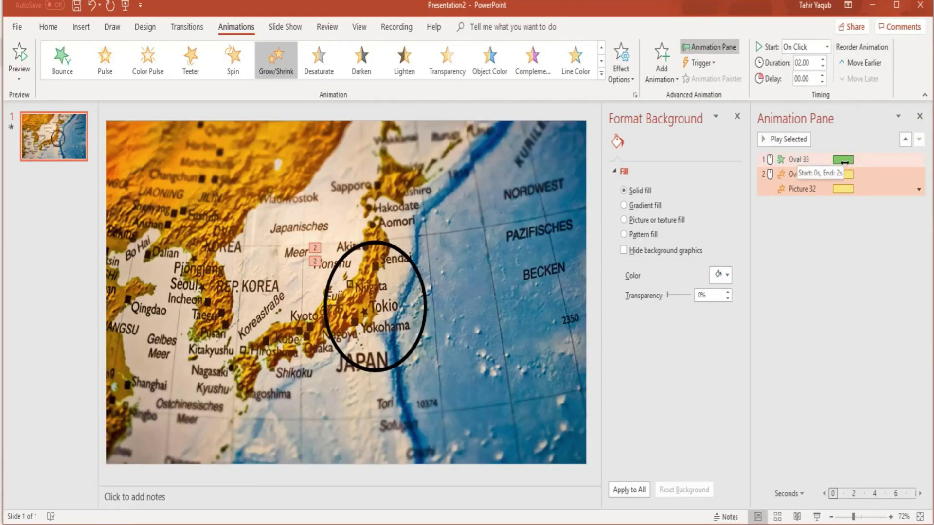
Step: Set the Grow/Shrink emphasis to start After Previous, following the Wheel entrance
click(797, 159)
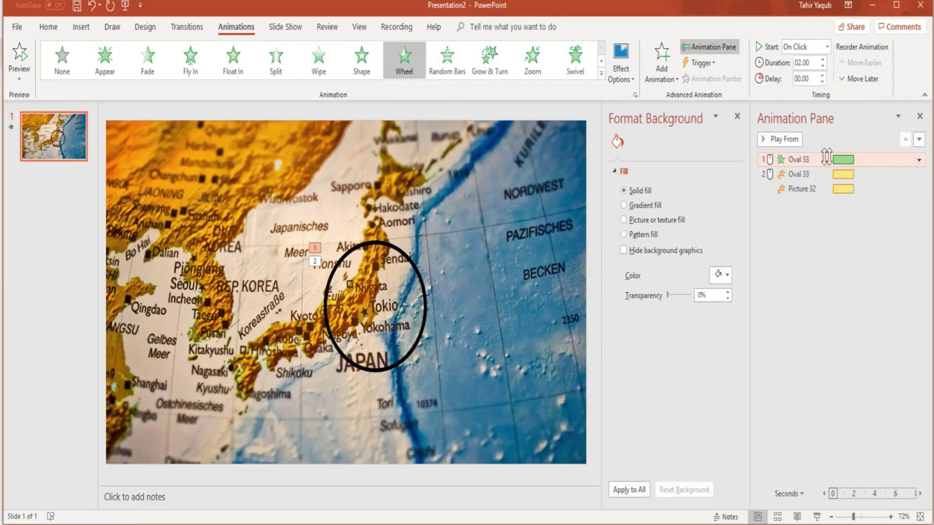
click(800, 174)
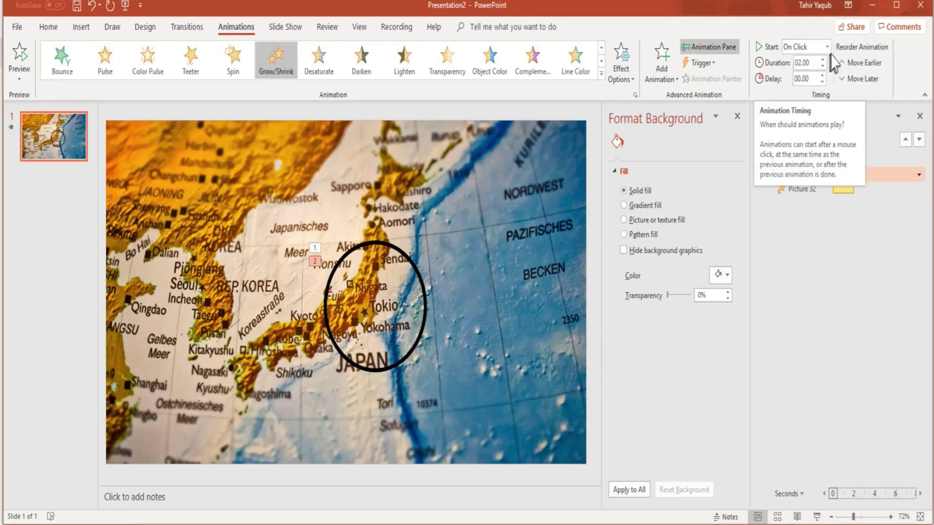
click(826, 47)
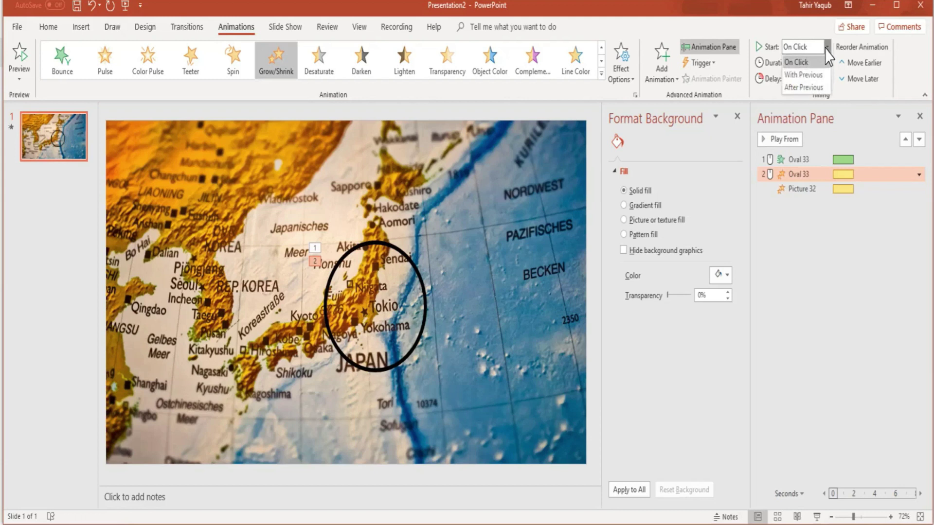
click(809, 88)
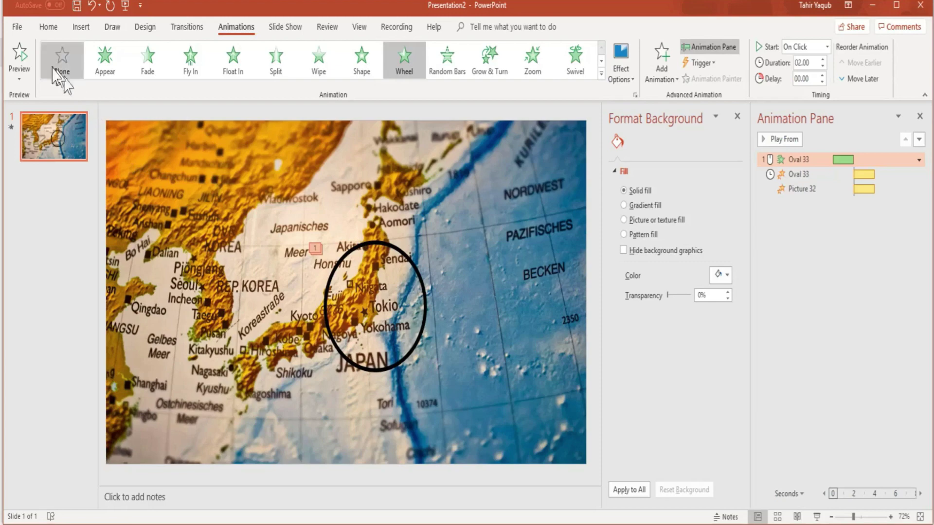
Step: Save the presentation to the Desktop as 'test' in MPEG-4 Video (*.mp4) format
click(20, 28)
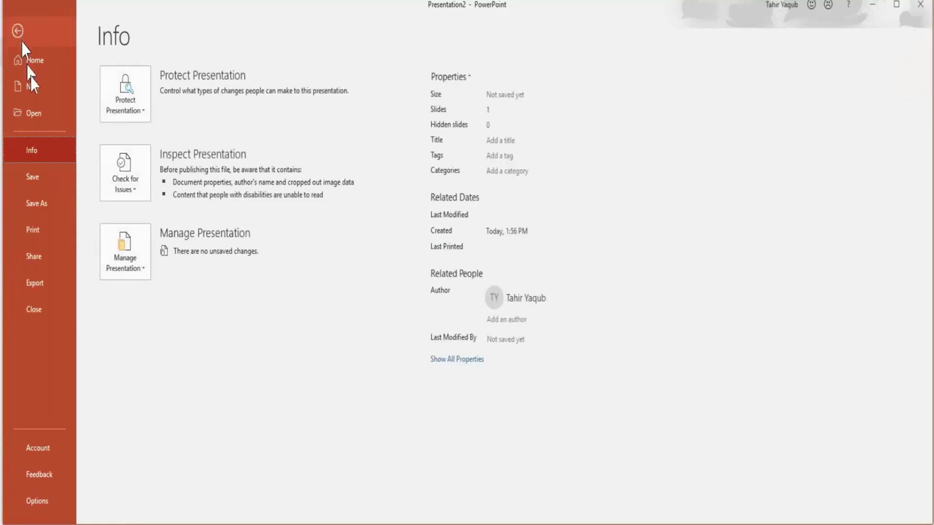
click(40, 205)
click(150, 263)
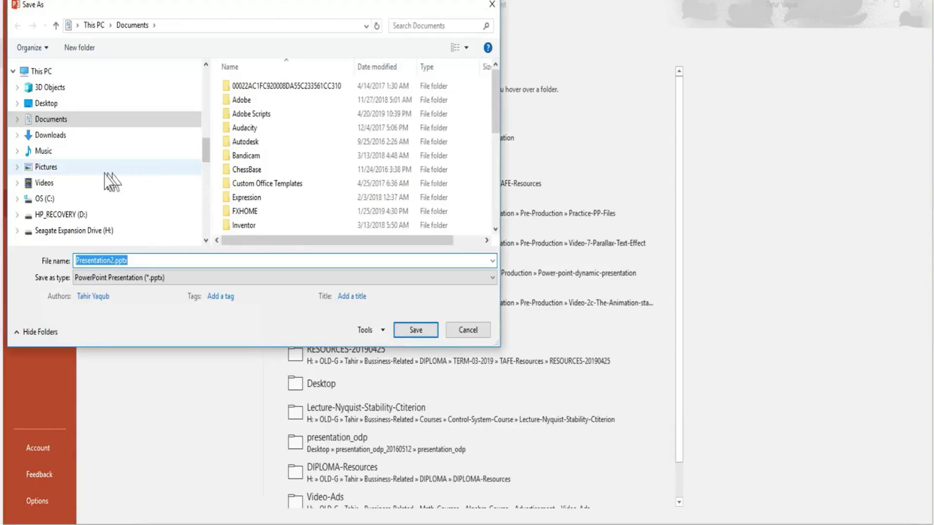
click(56, 104)
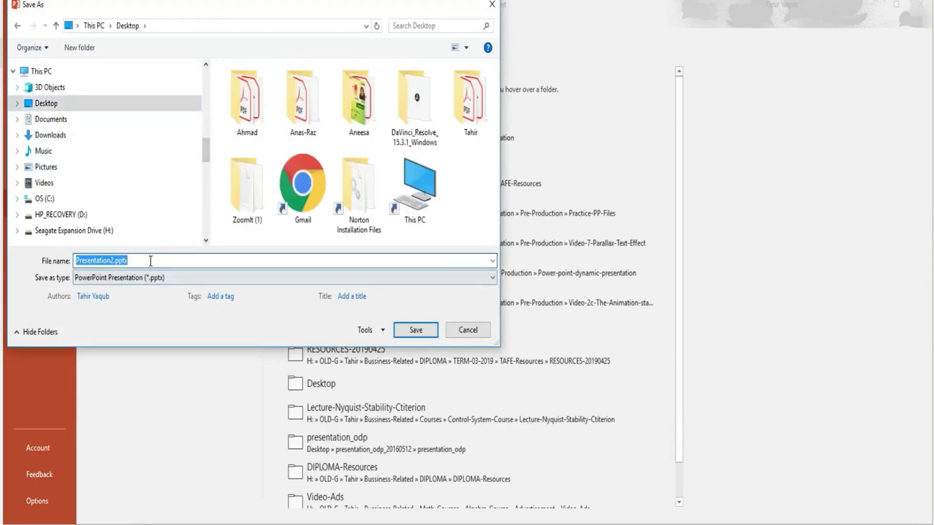
text(test)
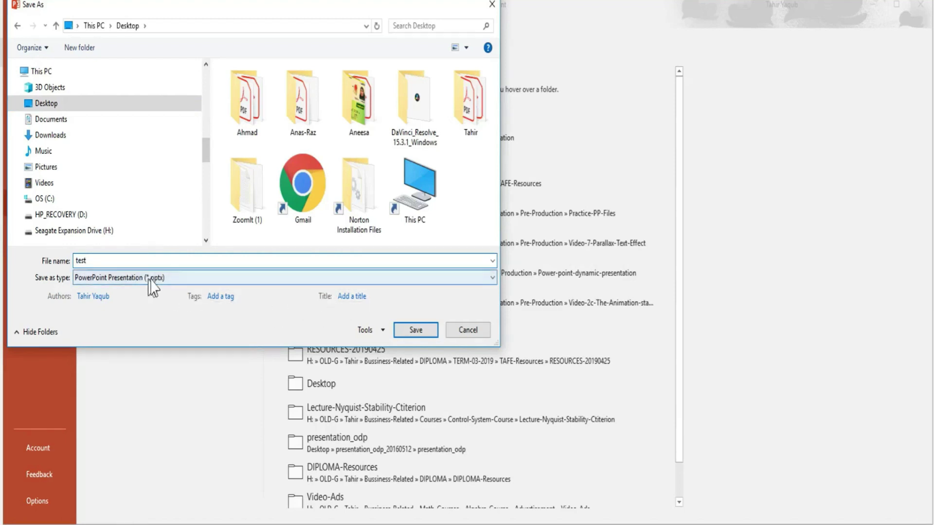
click(177, 281)
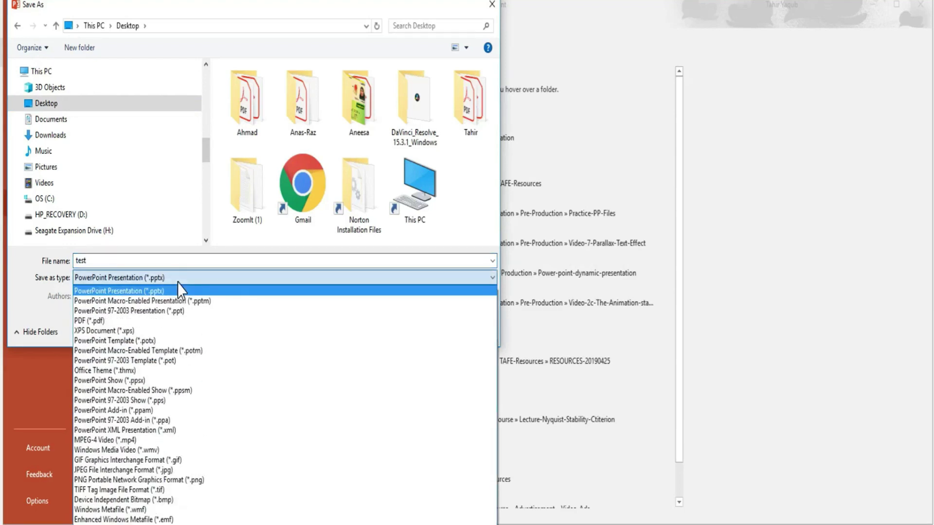
click(136, 439)
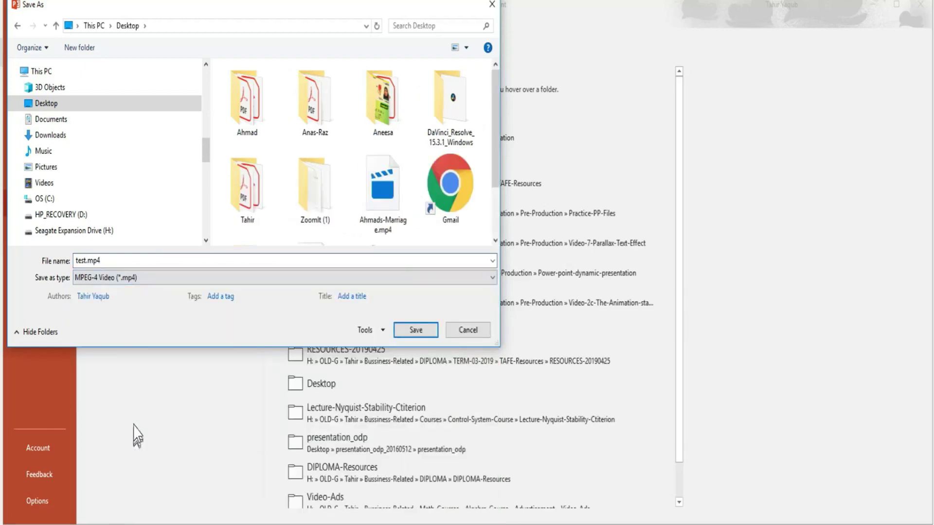
click(421, 331)
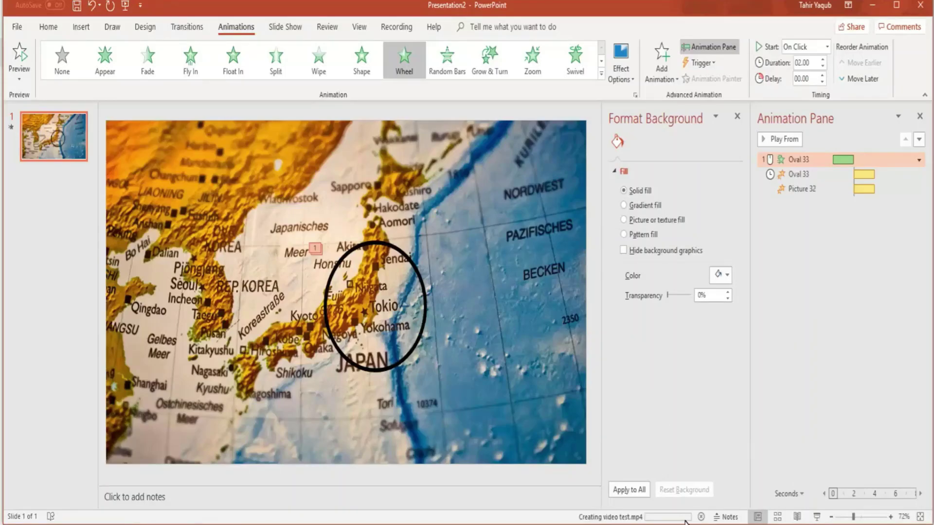